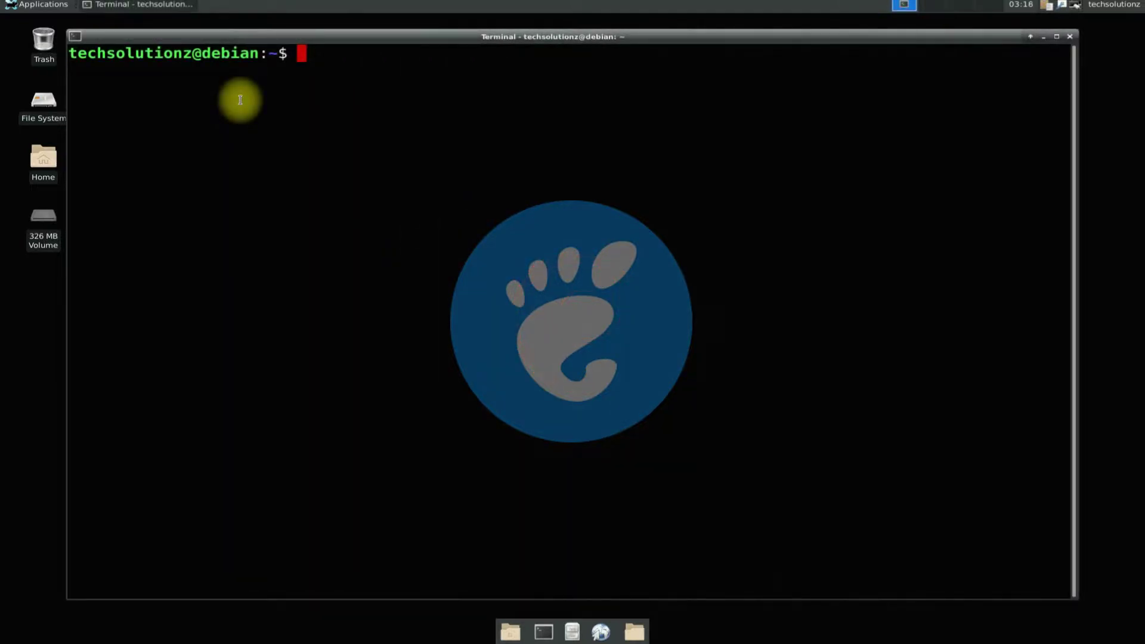
Step: Refresh package lists with apt update and install tasksel, confirming 3.53 is already newest
type("sudo a")
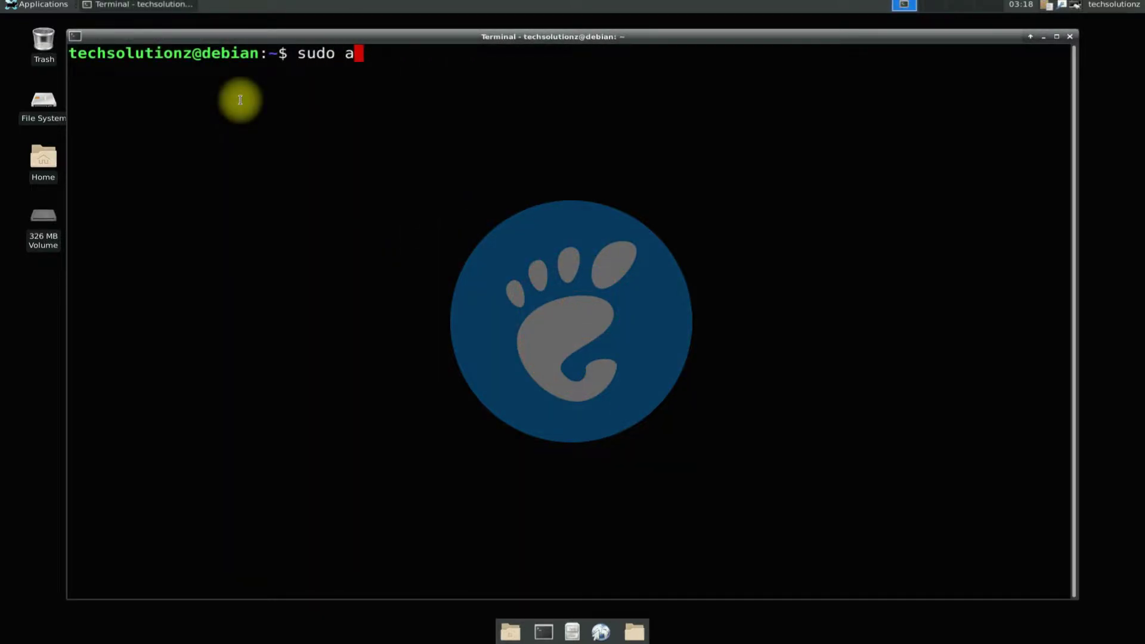
type("pt update")
key("Return")
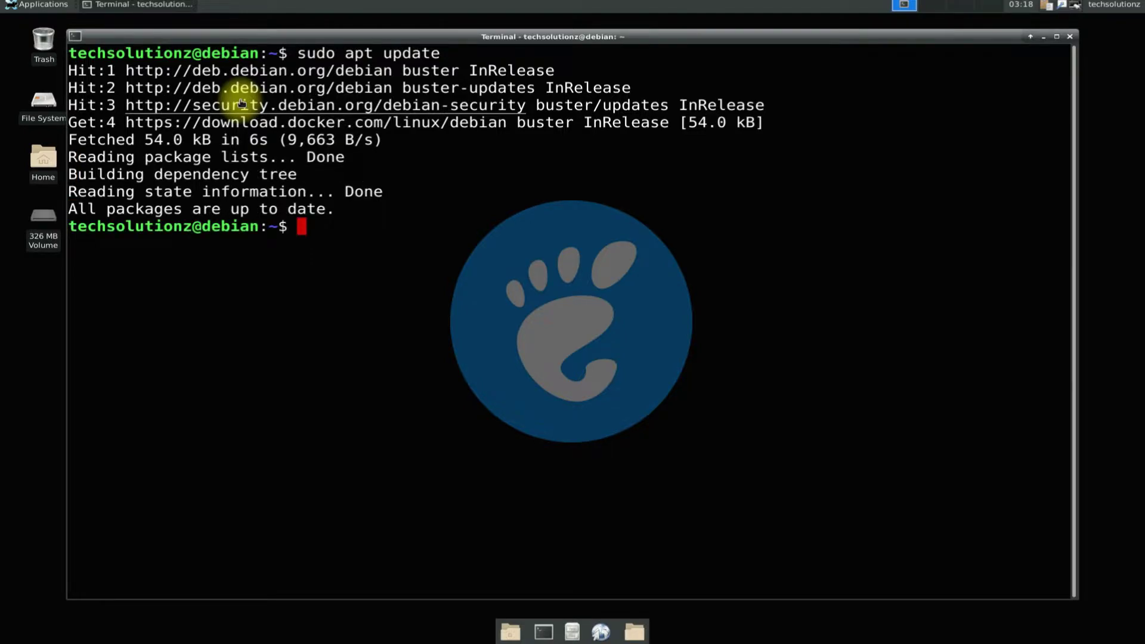
type("sudo ap")
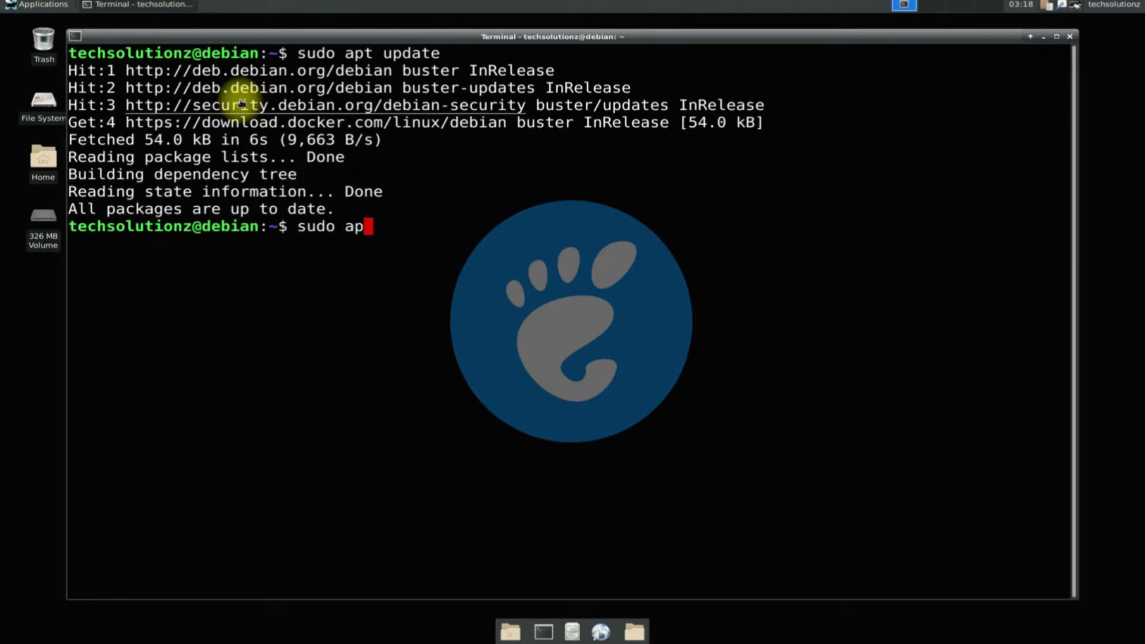
type("t install ta")
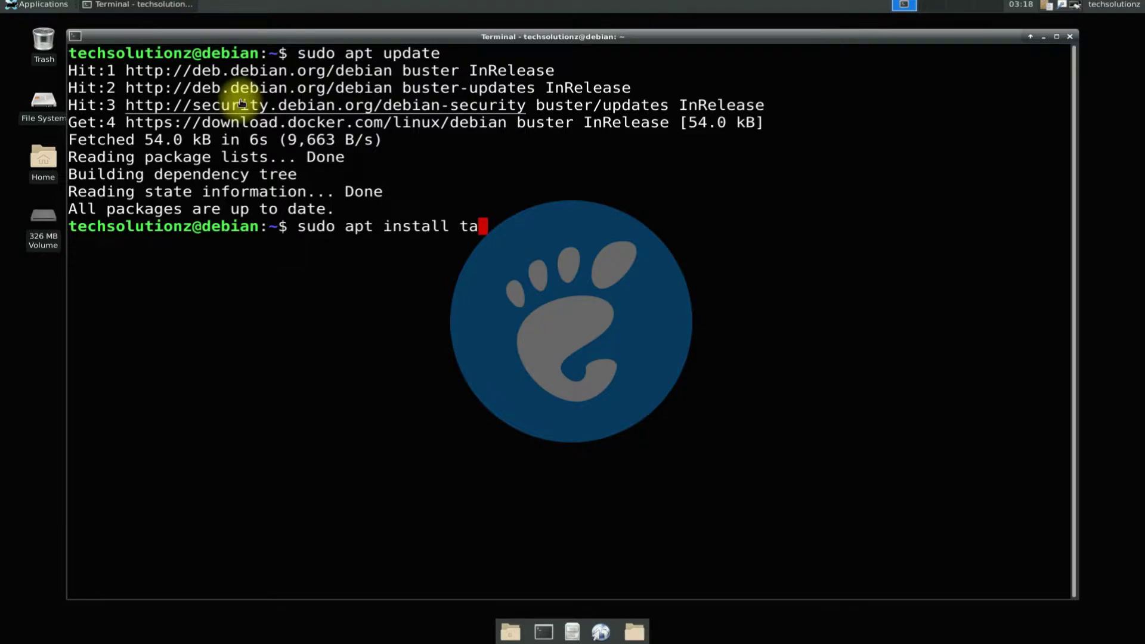
type("sksel")
key("Return")
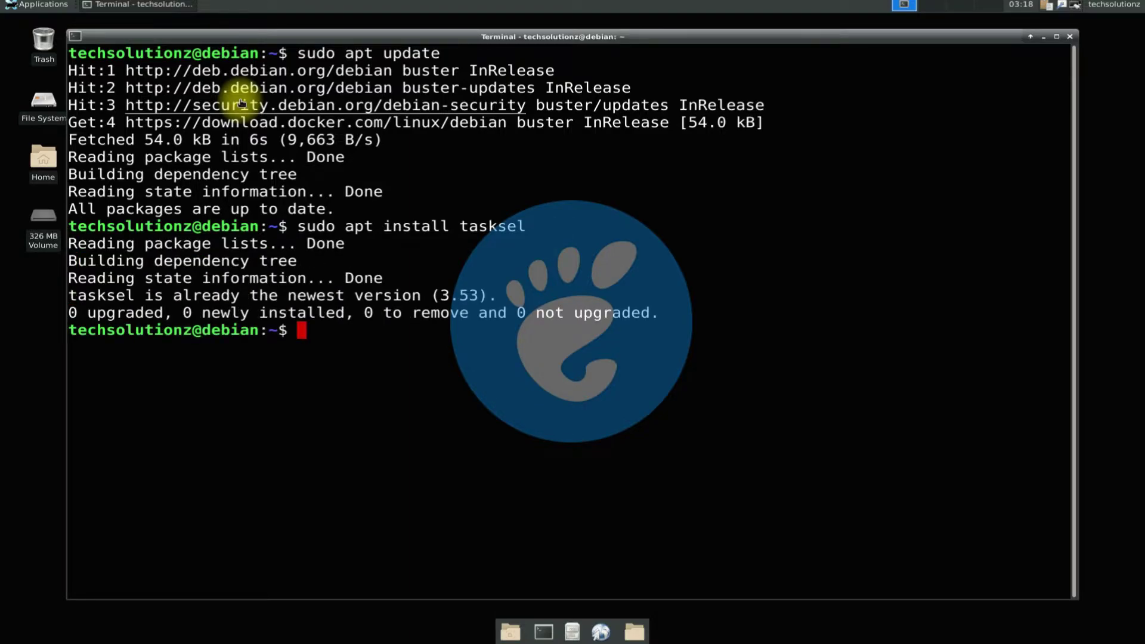
left_click_drag(503, 299, 65, 299)
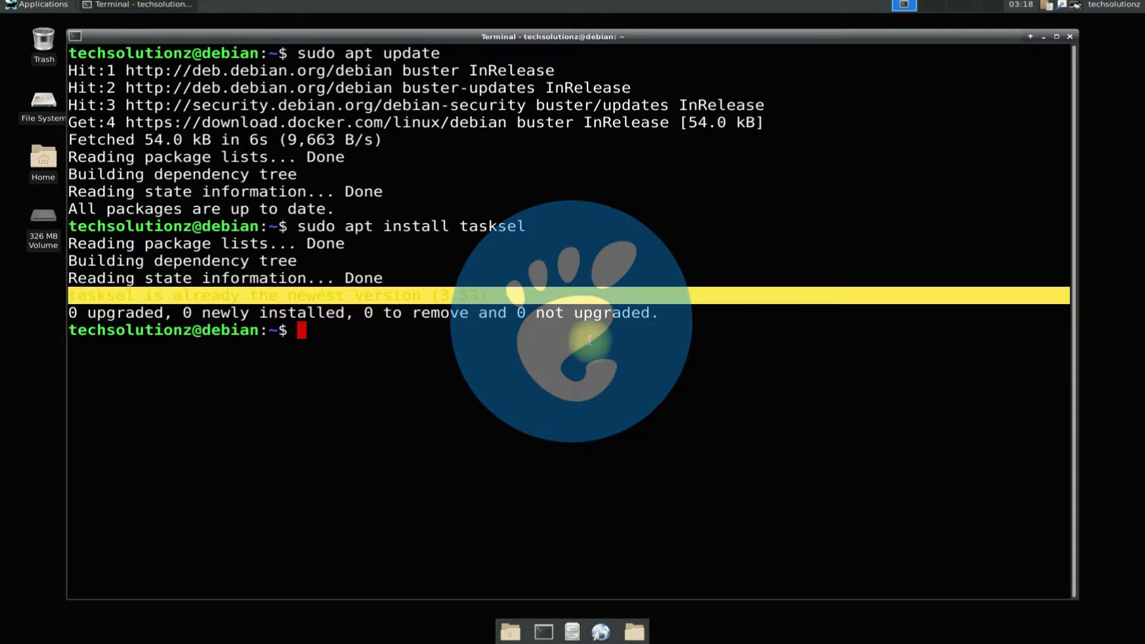
Step: Run 'sudo tasksel install desktop gnome-desktop' to install the GNOME desktop
left_click(536, 339)
type("sud")
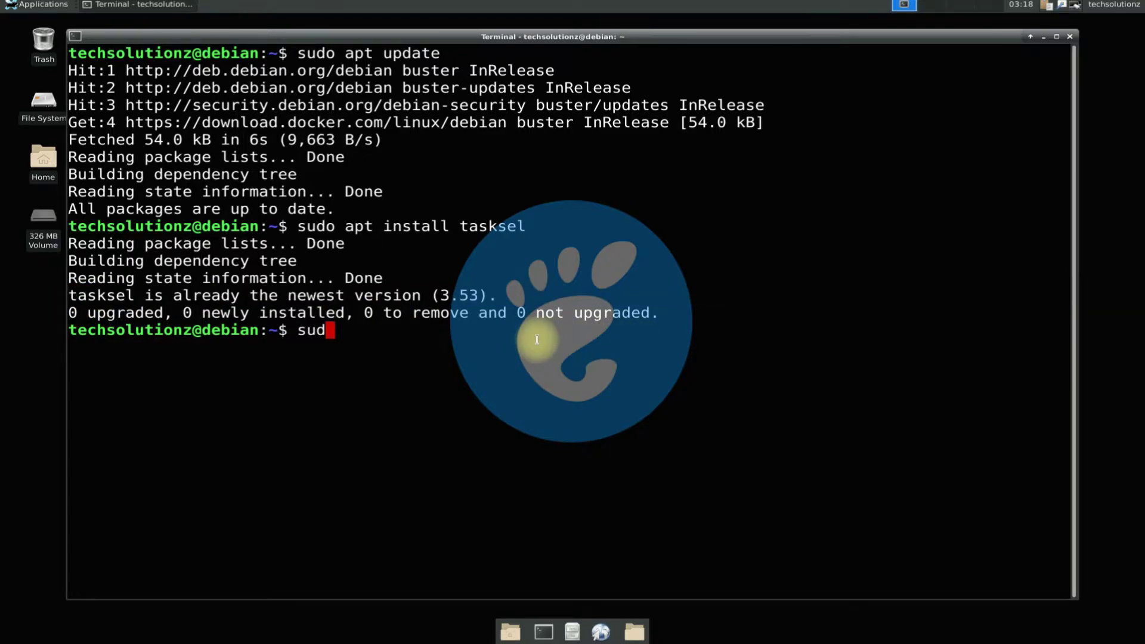
type("o tasksel install")
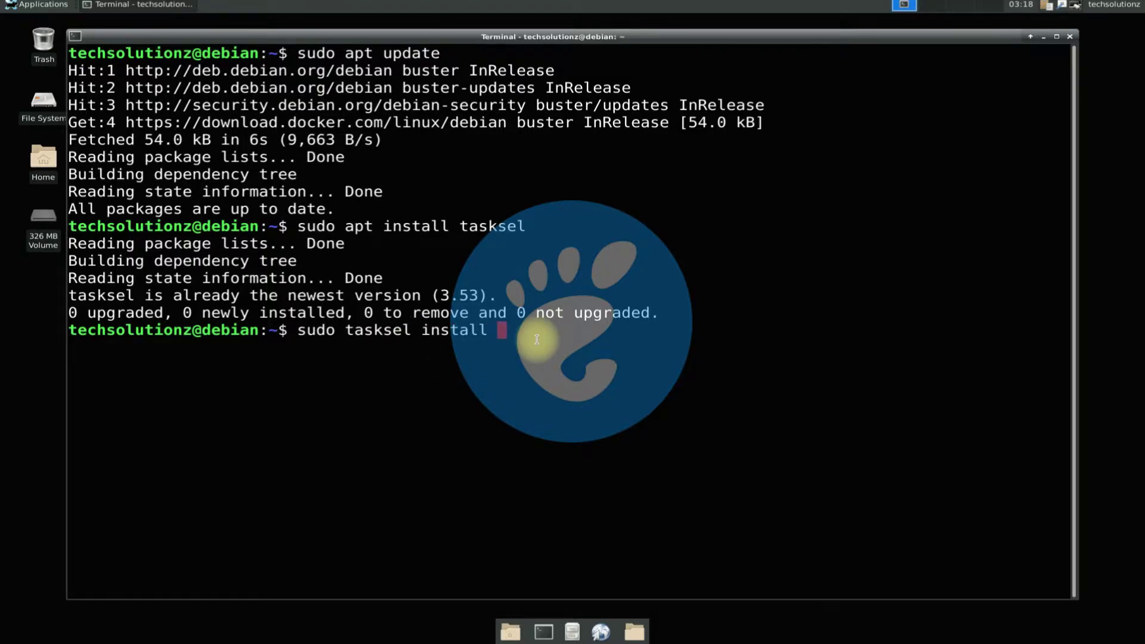
type(" desktop gnom")
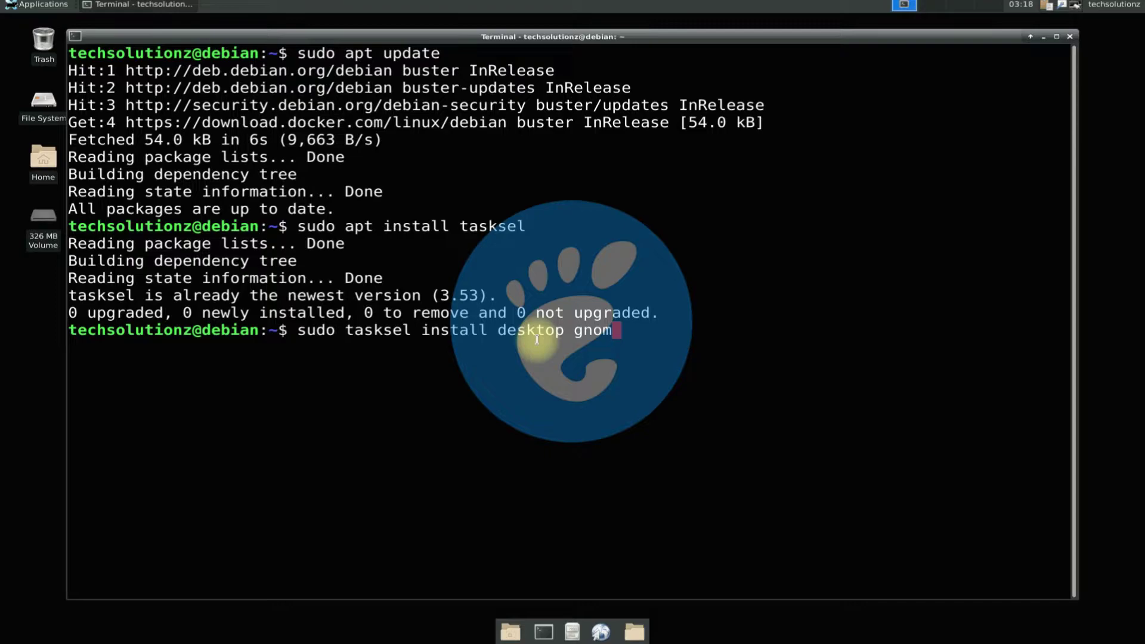
type("e-desktop")
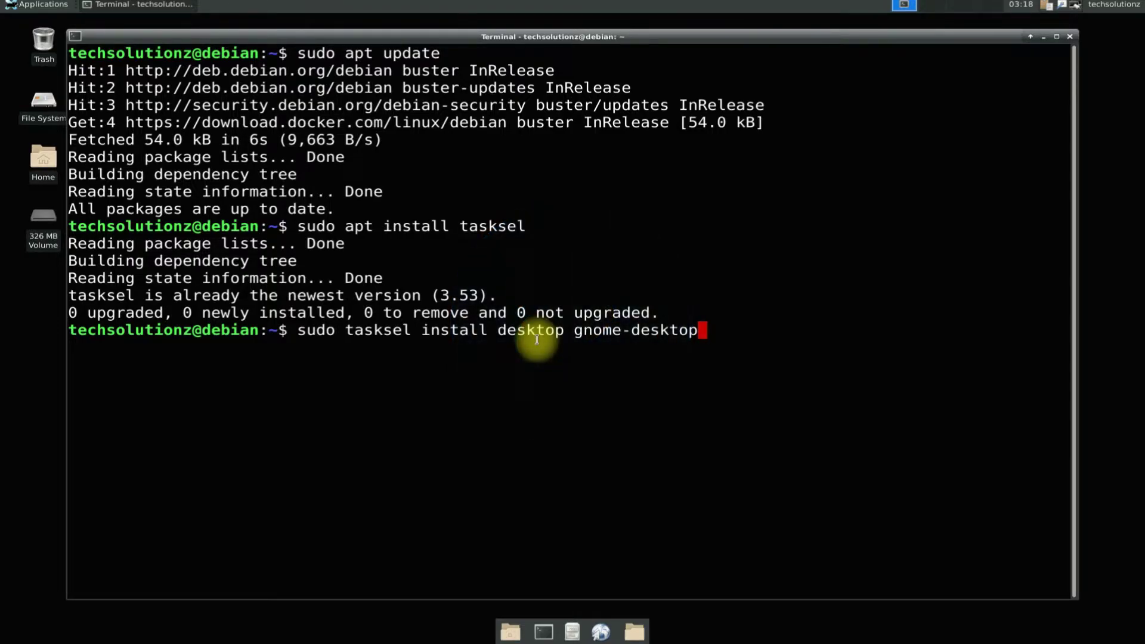
key("Return")
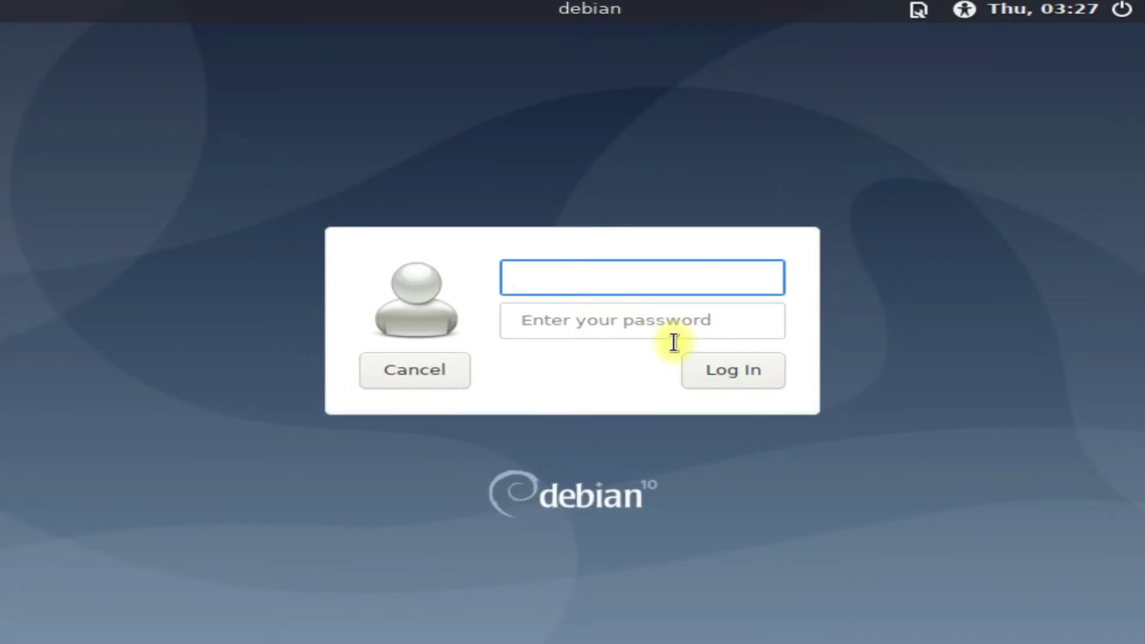
Step: Select GNOME as the login session from the session menu
left_click(919, 10)
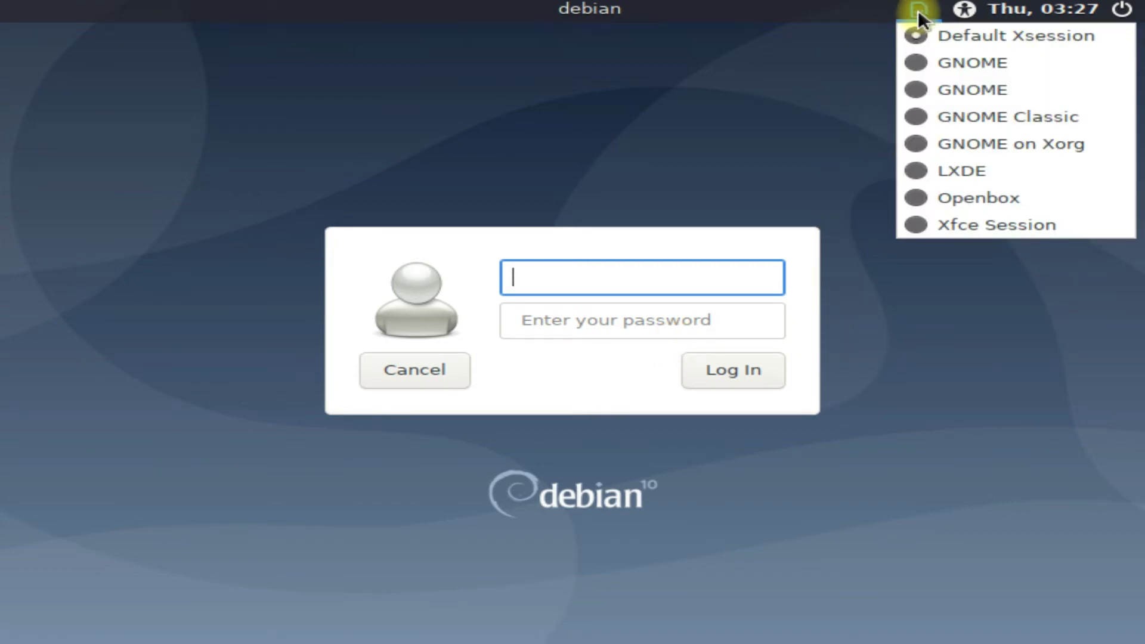
left_click(940, 61)
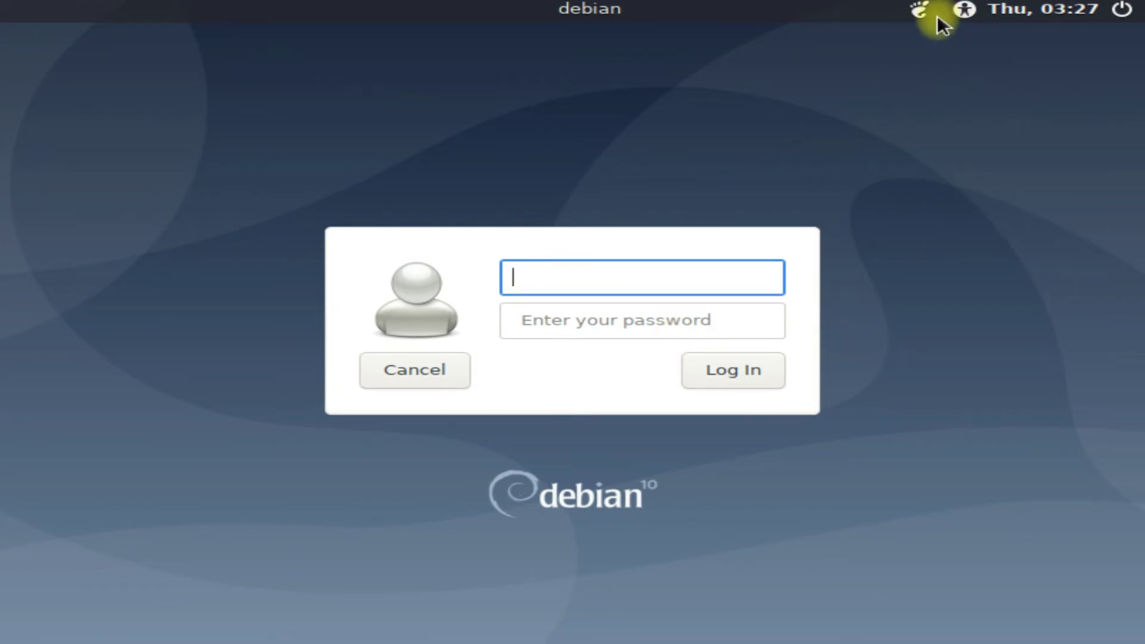
left_click(922, 11)
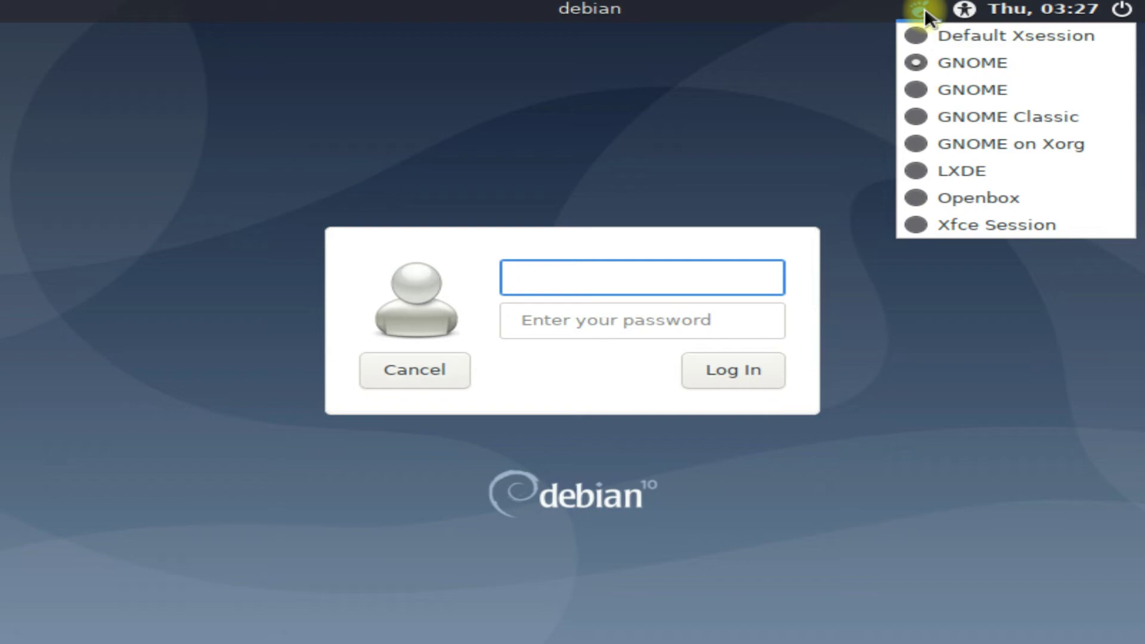
left_click(924, 8)
Step: Enter the account username and password to sign in
type("techsolutionz")
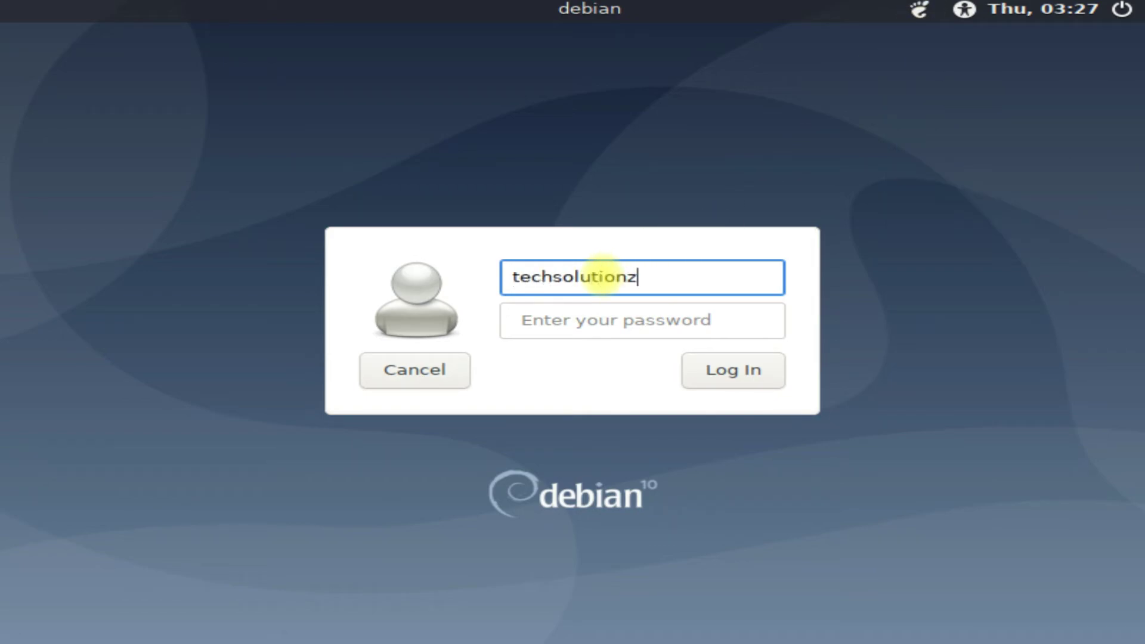
key("Tab")
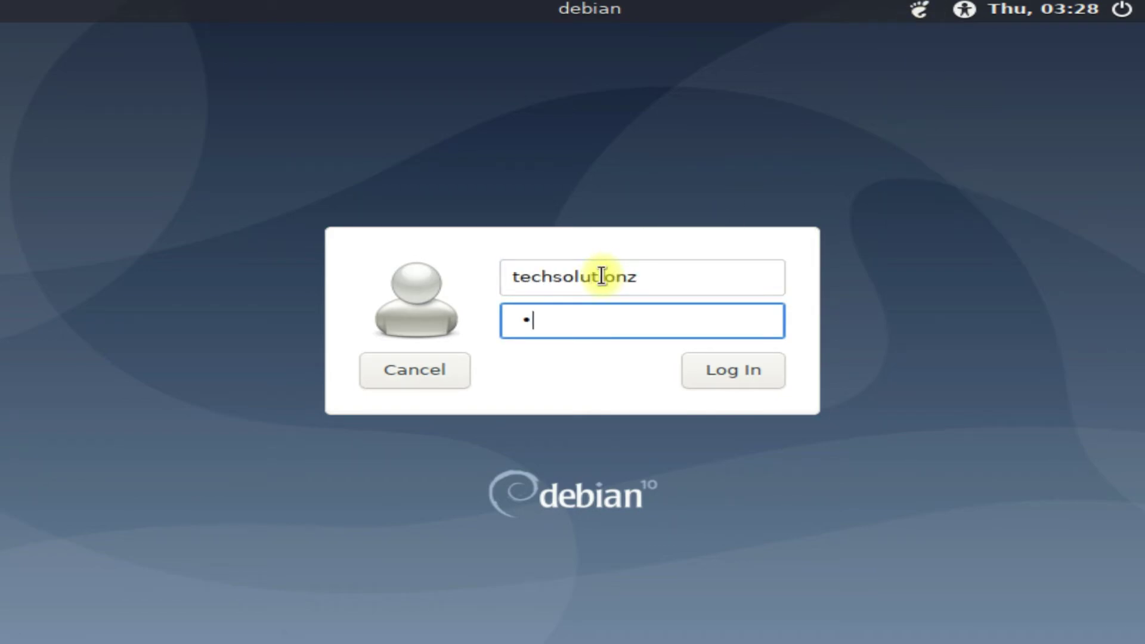
key("Return")
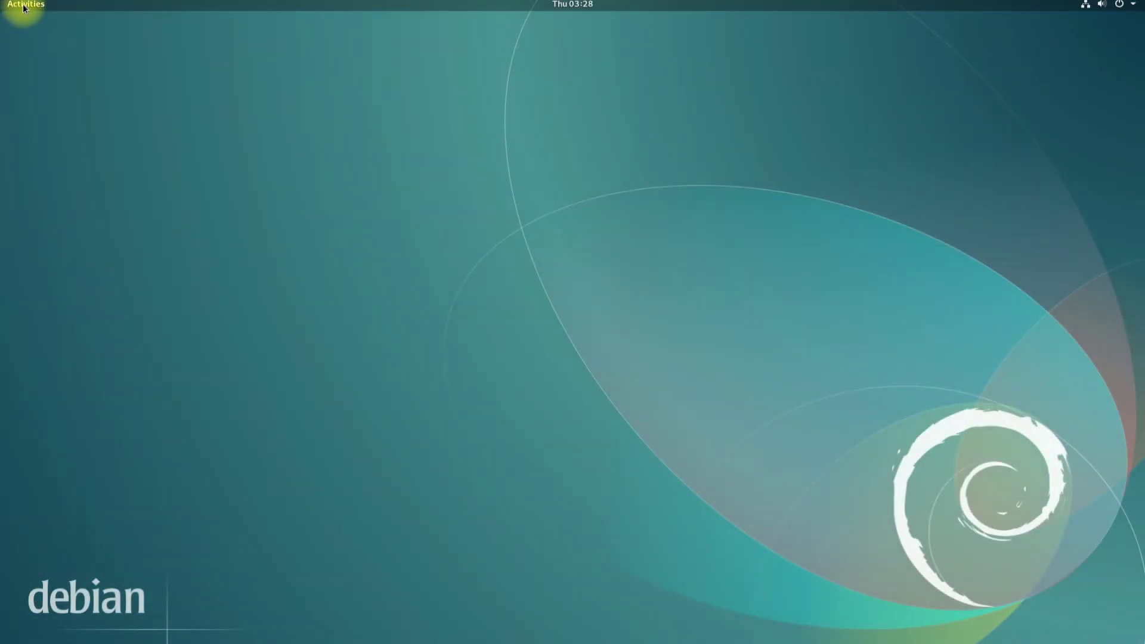
Step: Show the applications grid and scroll to its last page with Tweaks, Xfburn and XSane
mouse_move(1, 1)
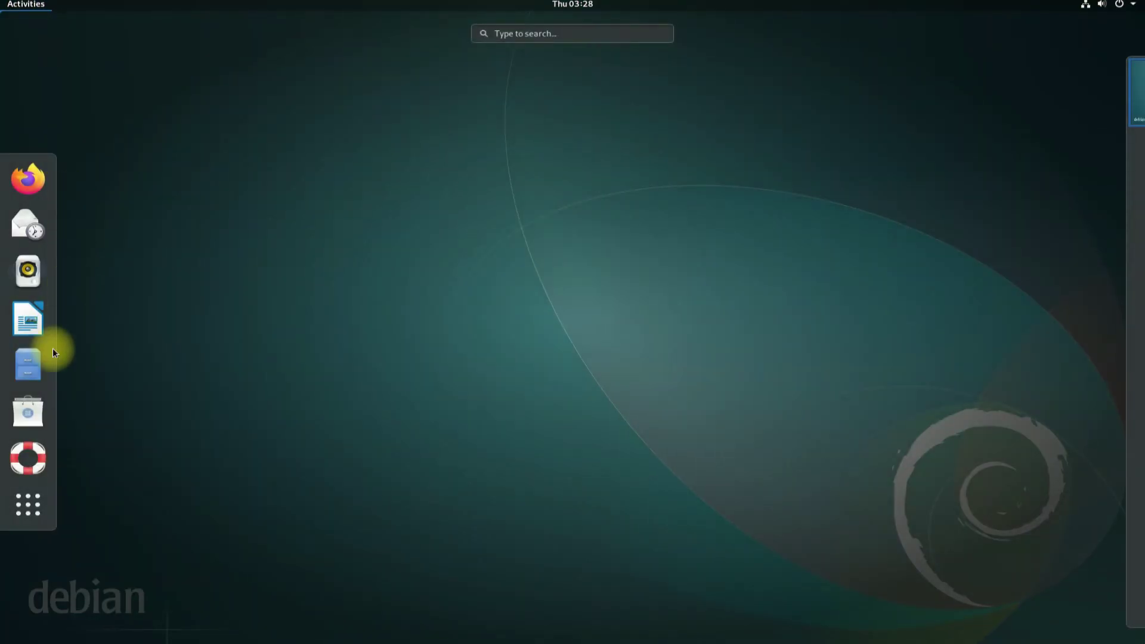
left_click(28, 502)
left_click(27, 503)
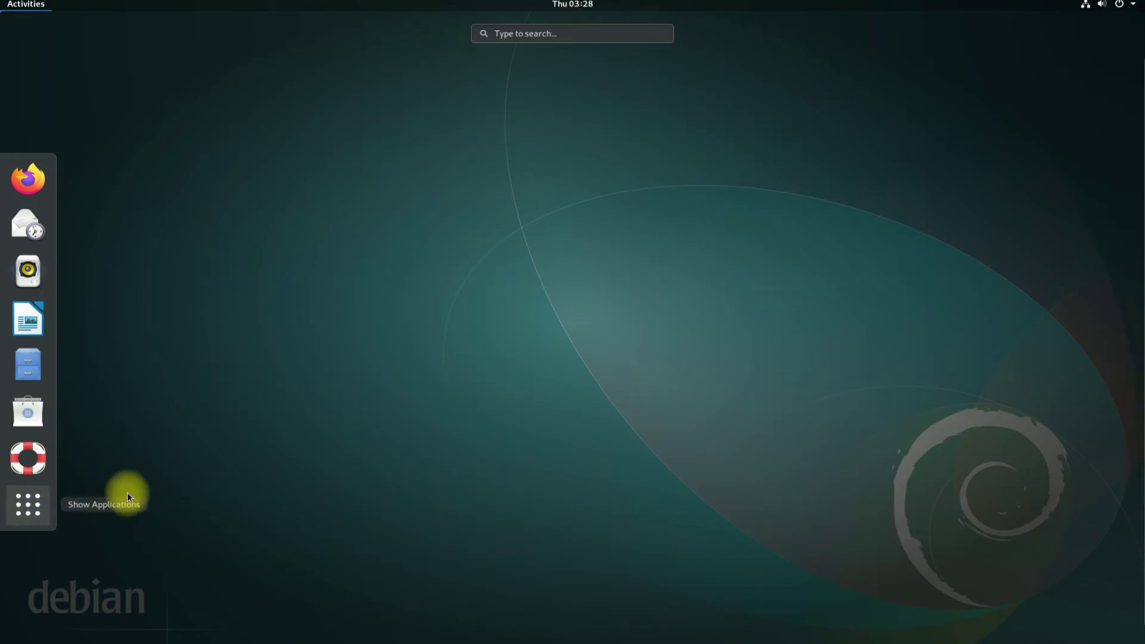
key("super+a")
scroll(653, 317, "down", 3)
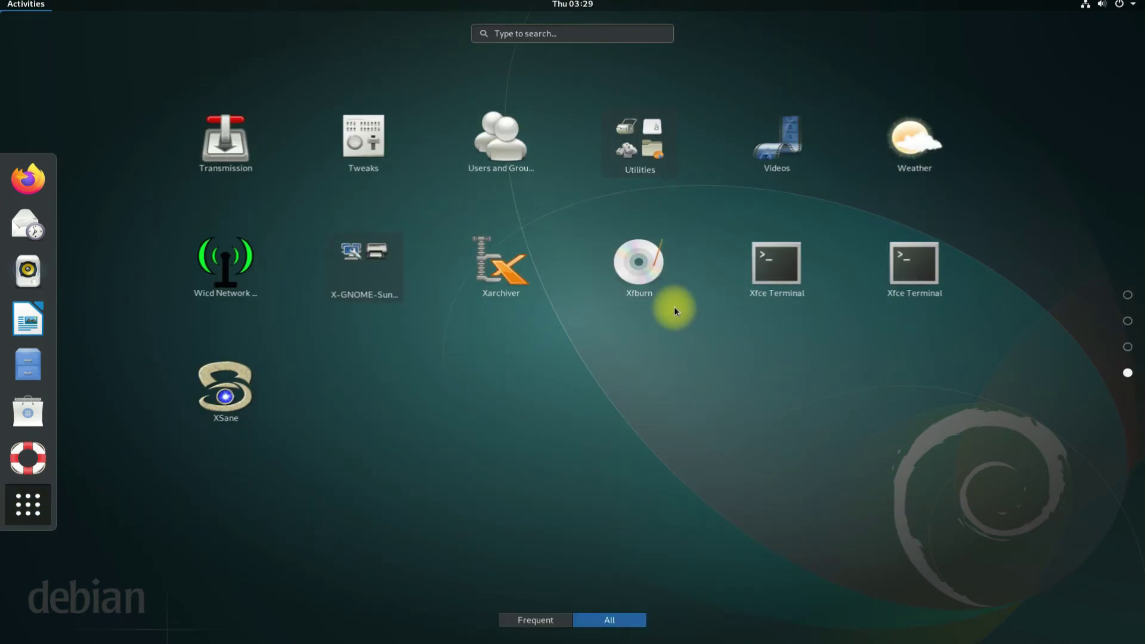
Step: In Xfce Terminal, run 'sudo systemctl set-default graphical.target', then close the terminal
left_click(785, 267)
type("sudo")
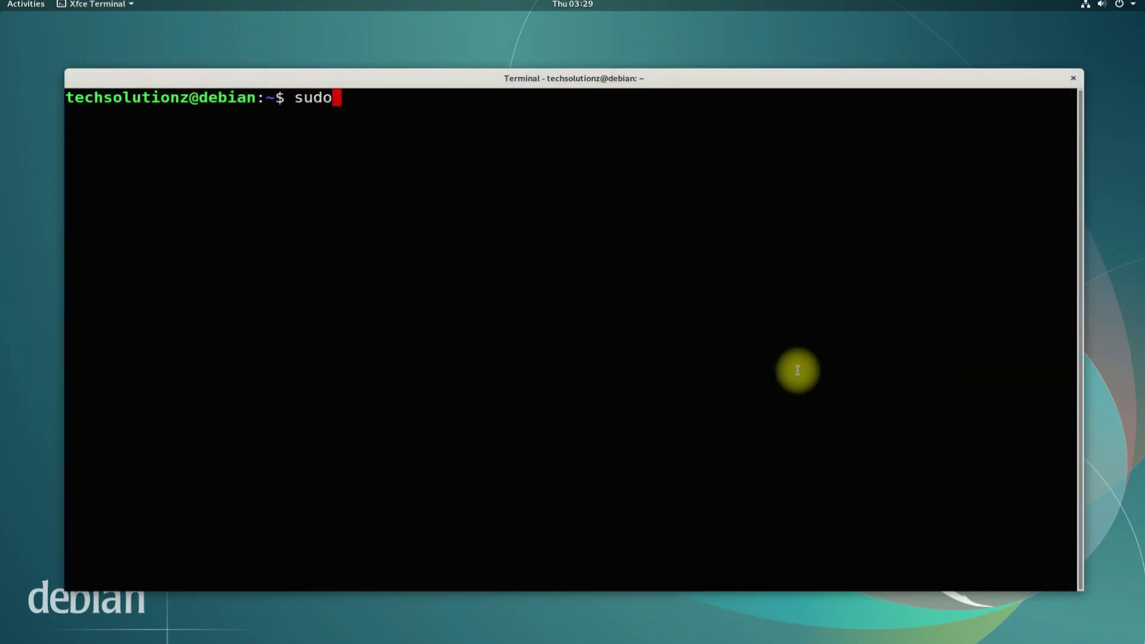
type(" systemctl set-de")
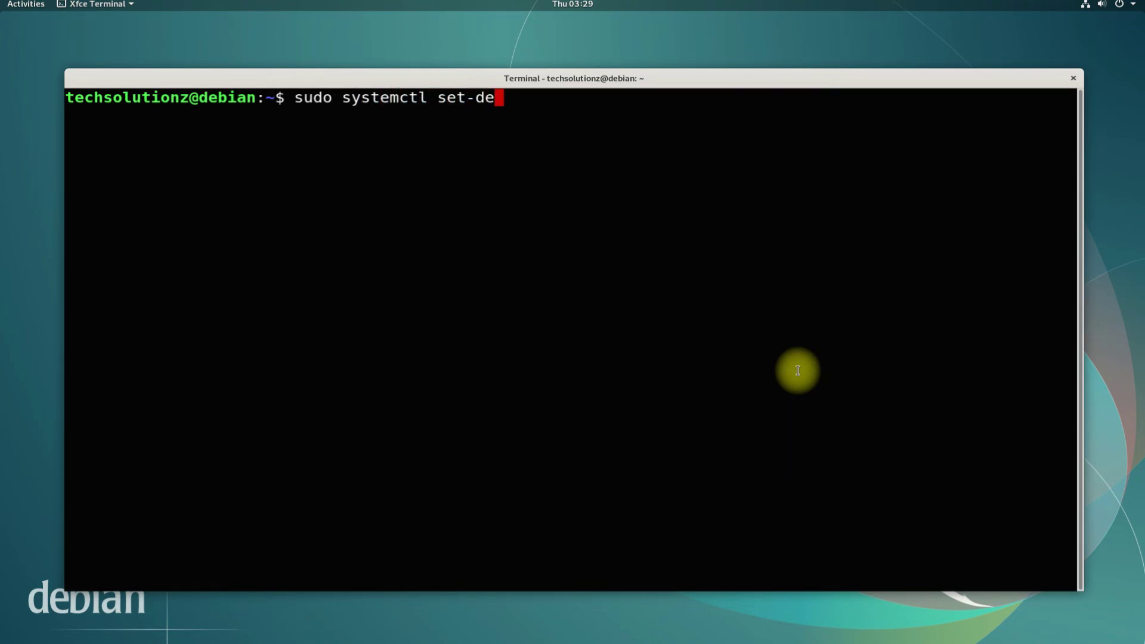
type("fault grap")
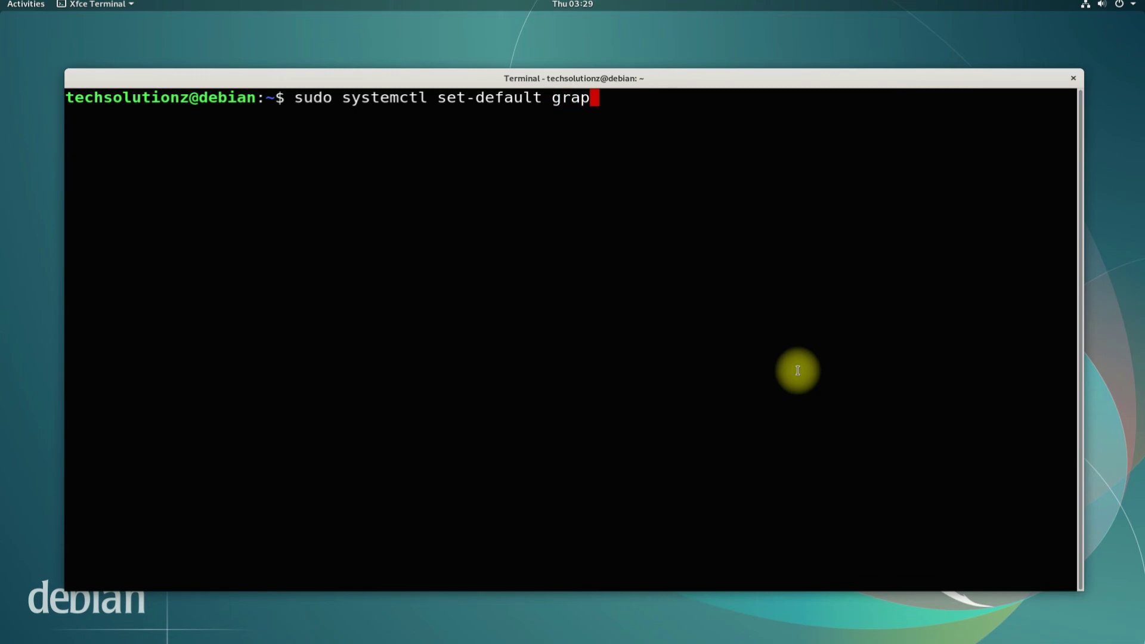
type("hical.target")
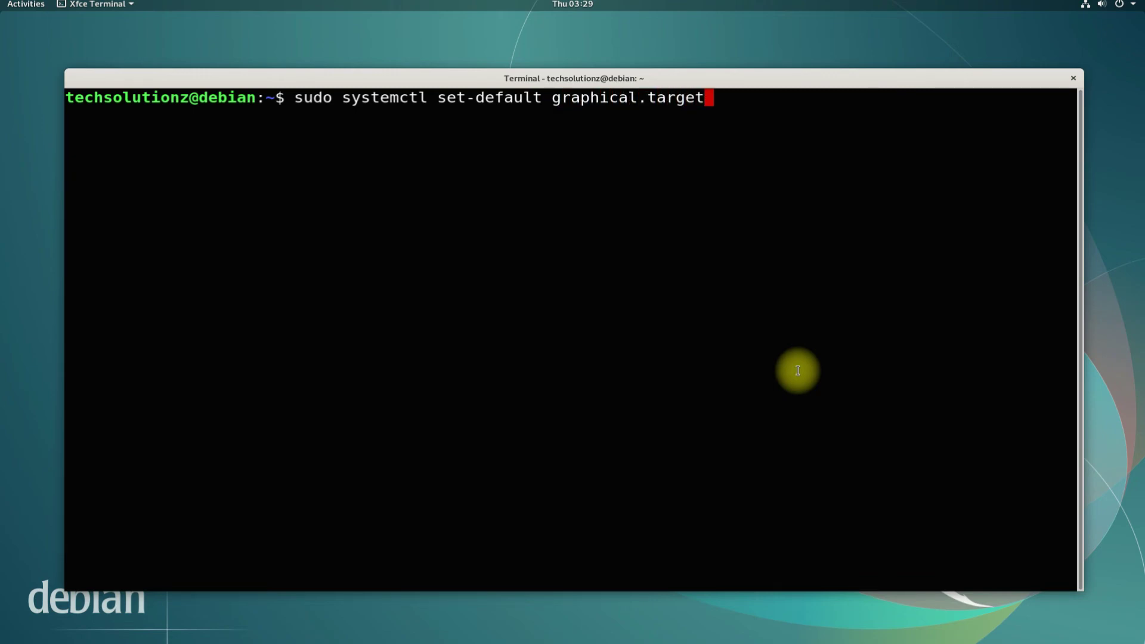
key("Return")
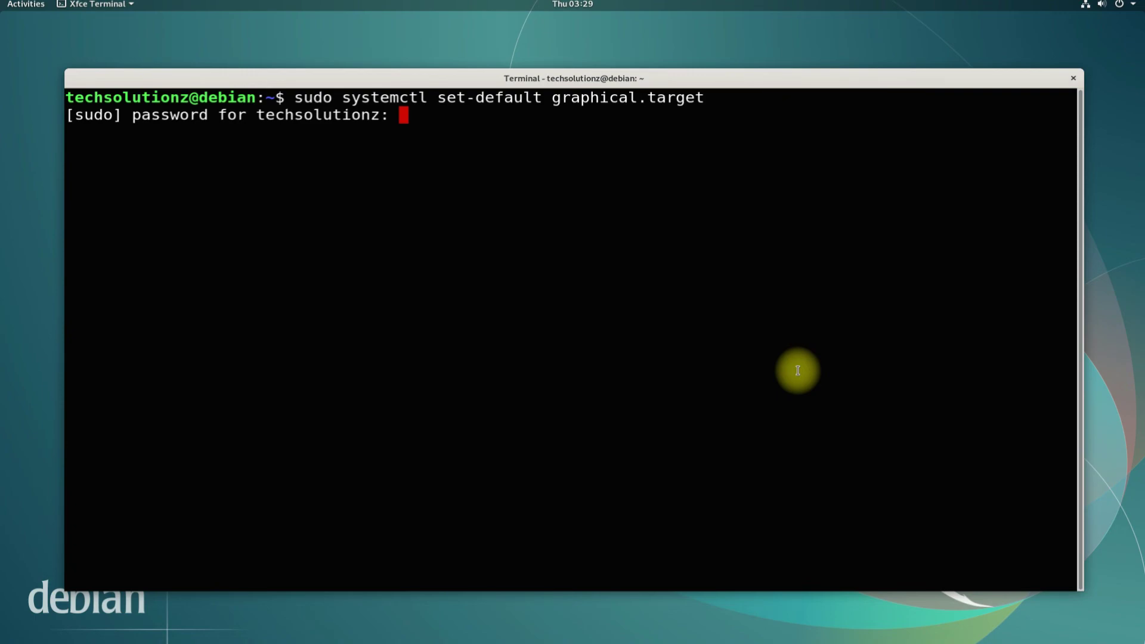
key("Return")
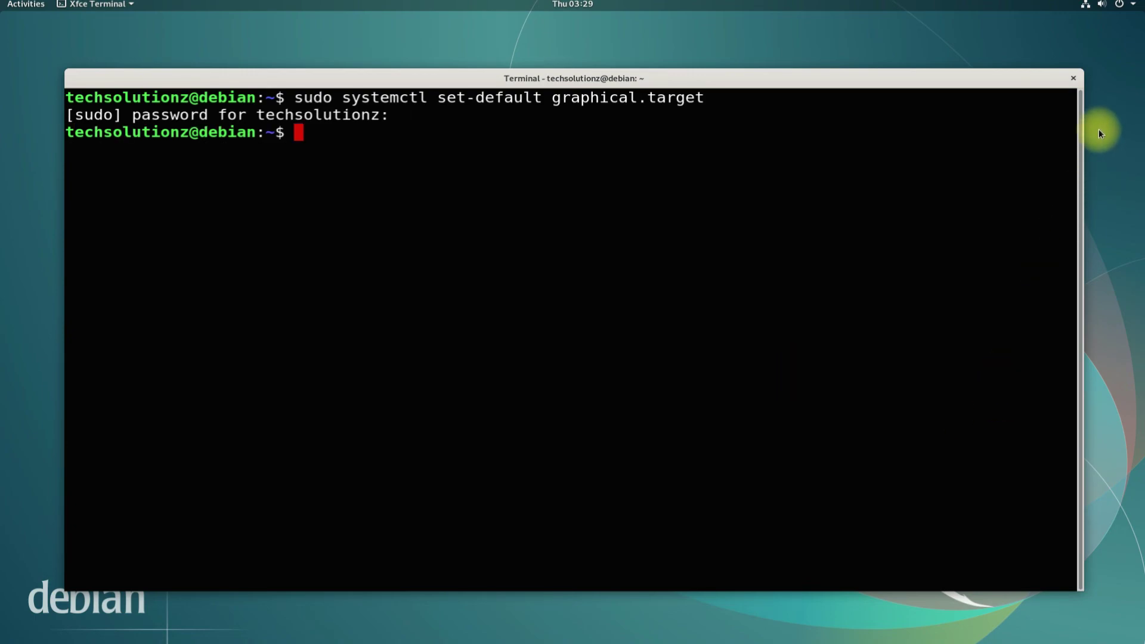
left_click(1074, 78)
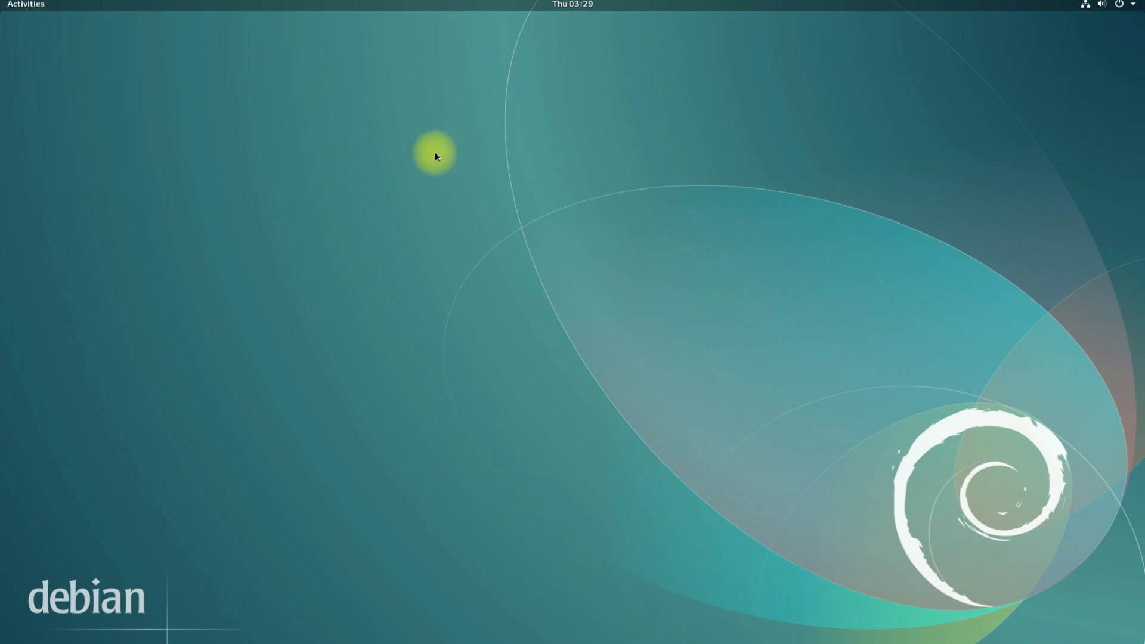
Step: Show the All apps grid listing Calculator, Clocks, Files and Firefox ESR
left_click(2, 4)
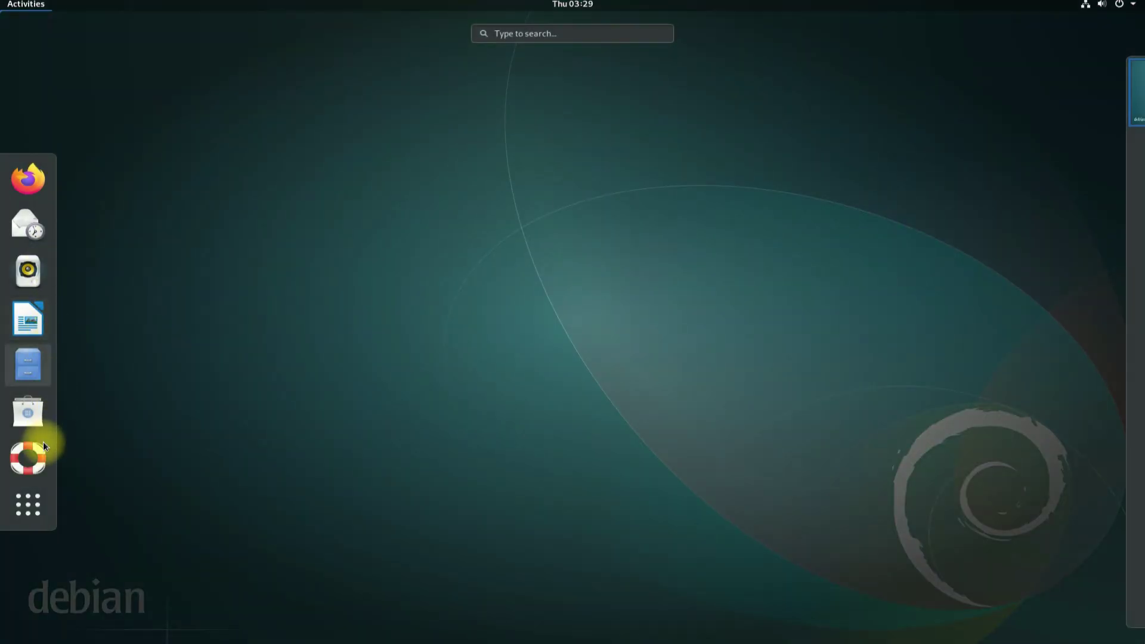
key("super+a")
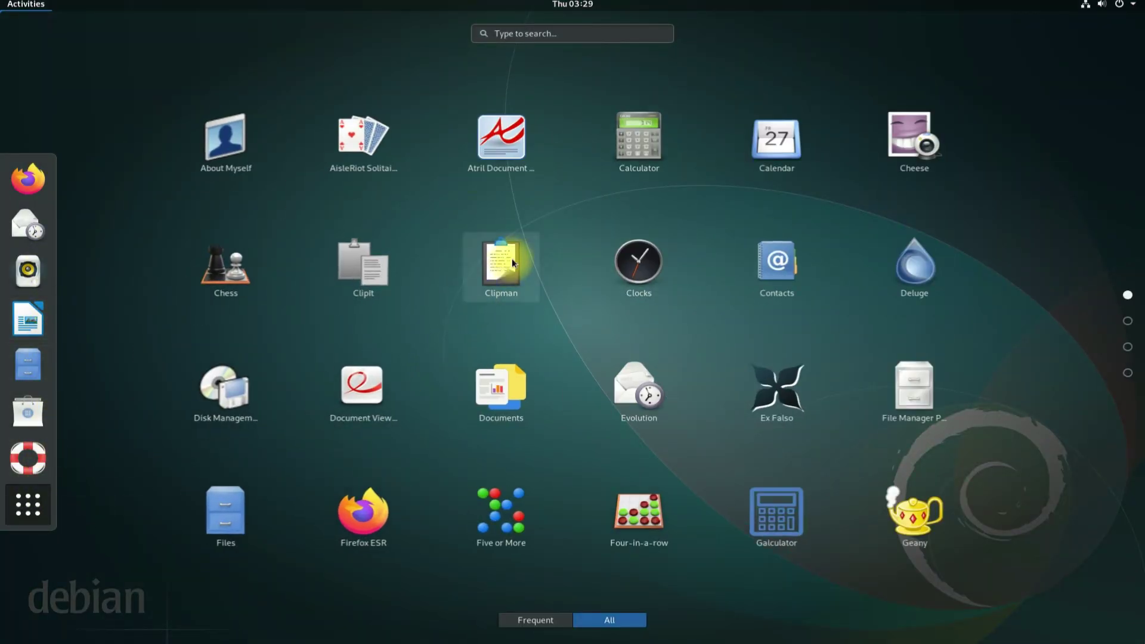